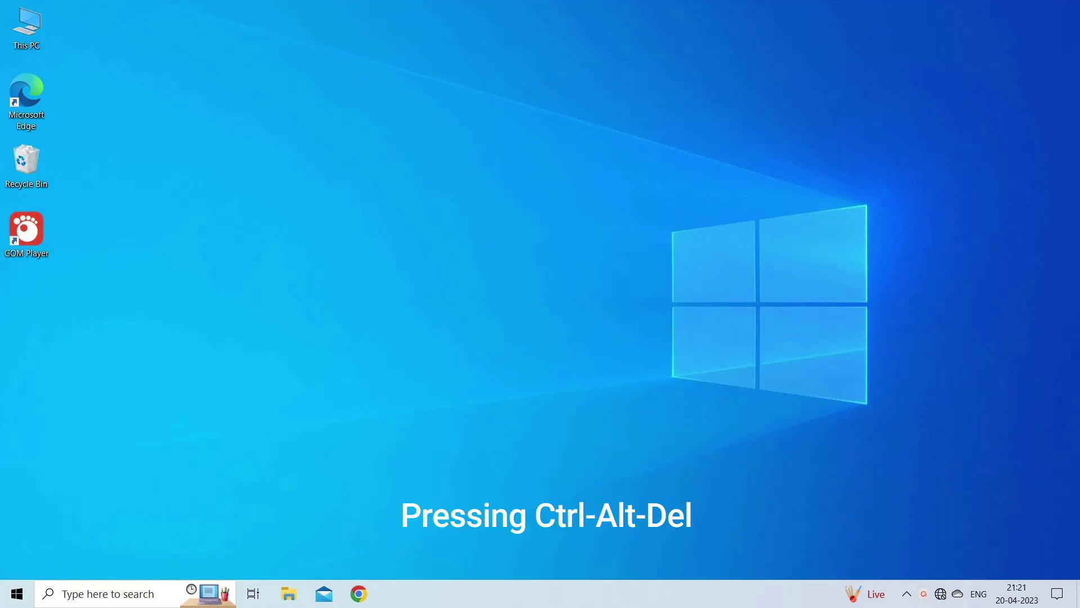
End the Google Chrome process in Task Manager, reached through Ctrl+Alt+Del
key(ctrl+alt+Delete)
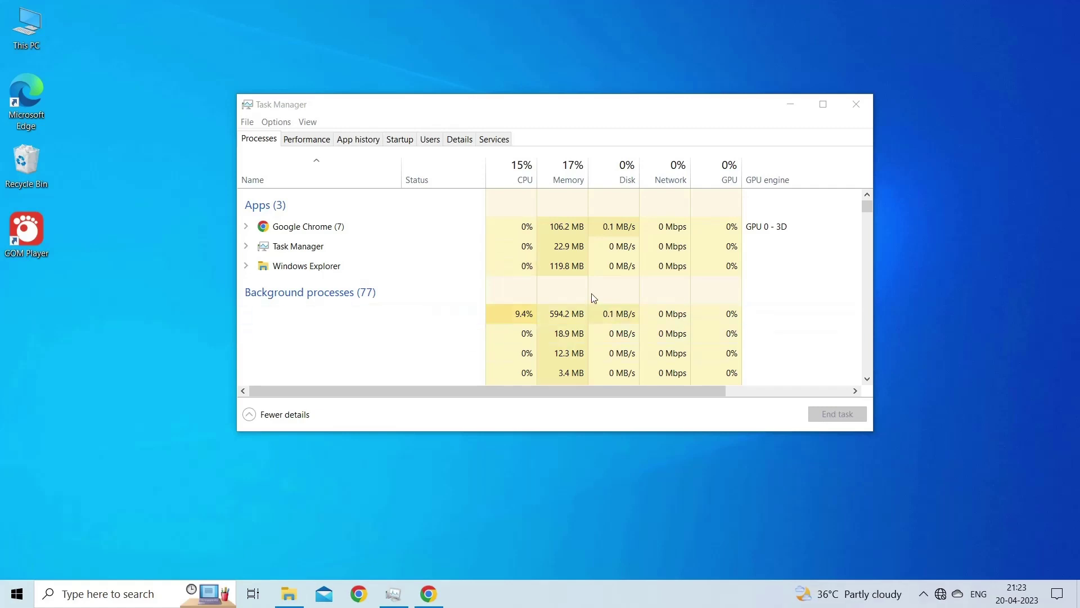
right_click(449, 228)
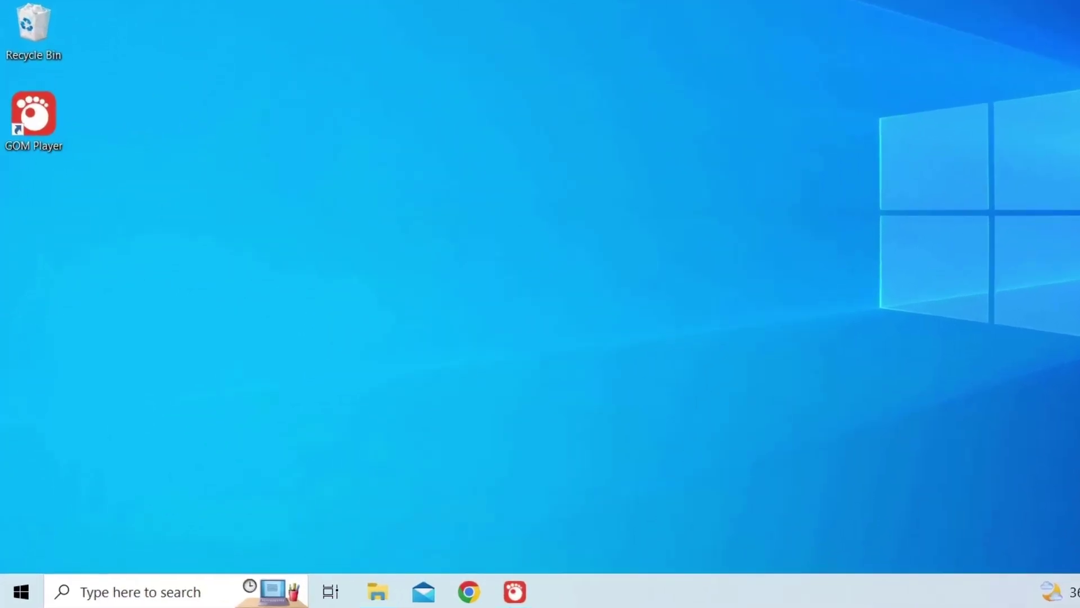
Open Device Manager by running devmgmt.msc
key(super+r)
text(devm)
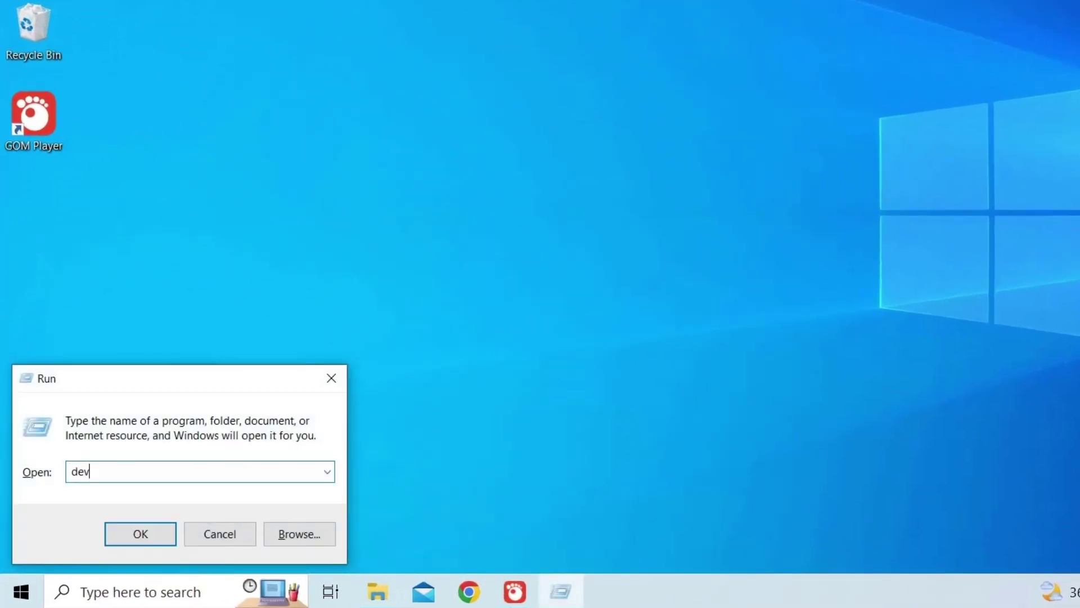
text(gmt.msc)
key(Return)
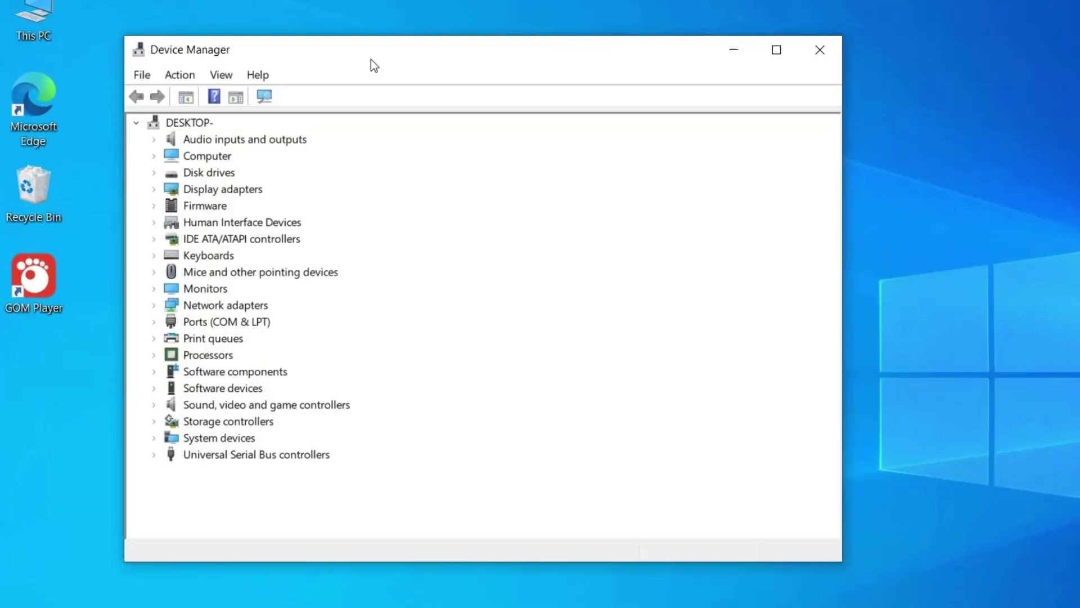
Have Windows search automatically for an updated NVIDIA GeForce GT 710 display driver
double_click(202, 192)
click(264, 207)
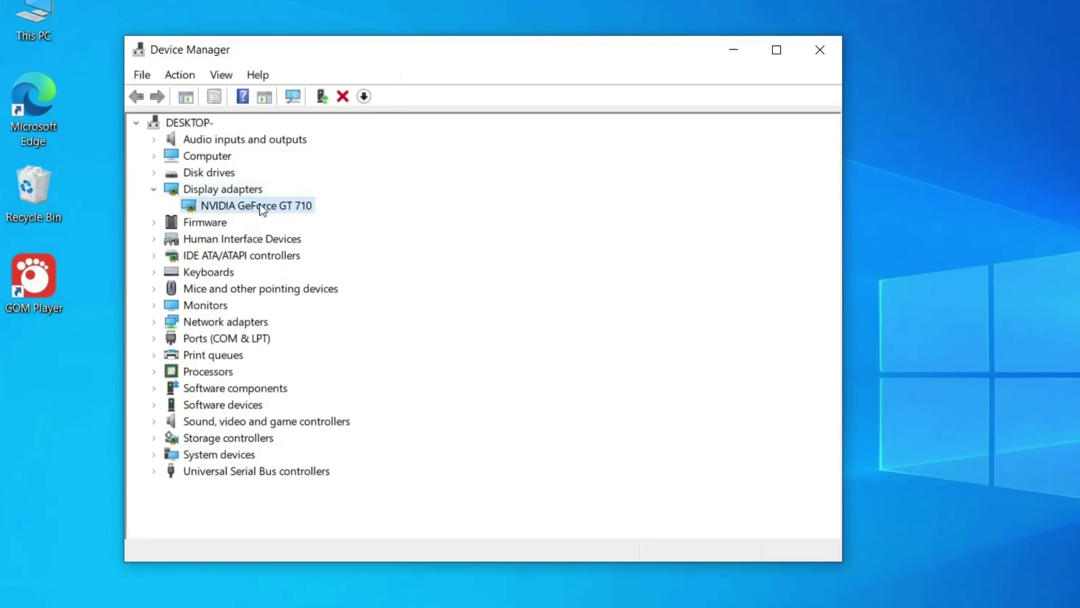
right_click(309, 203)
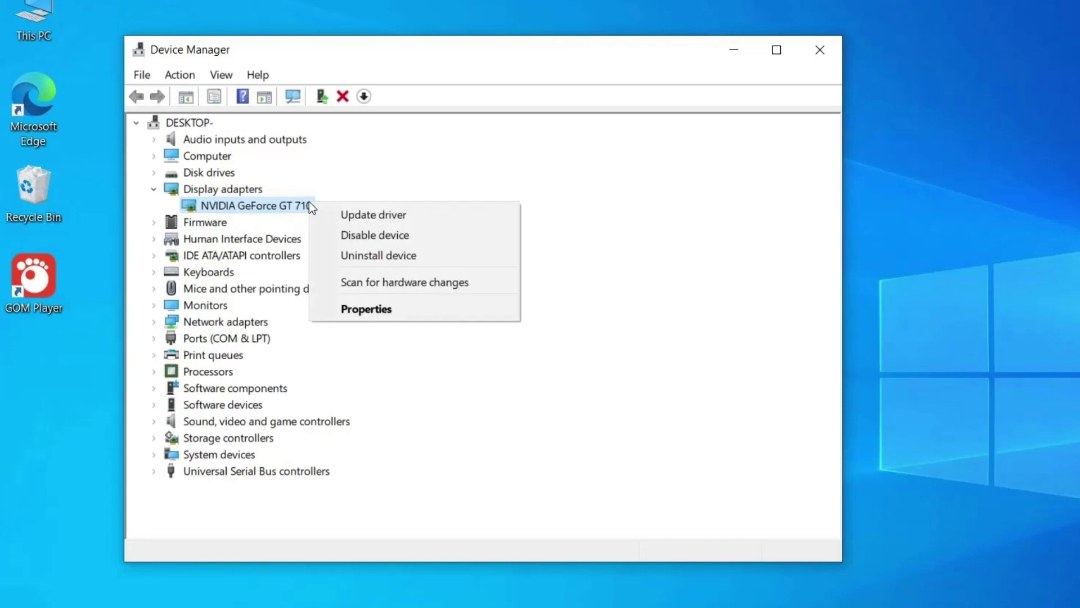
click(394, 219)
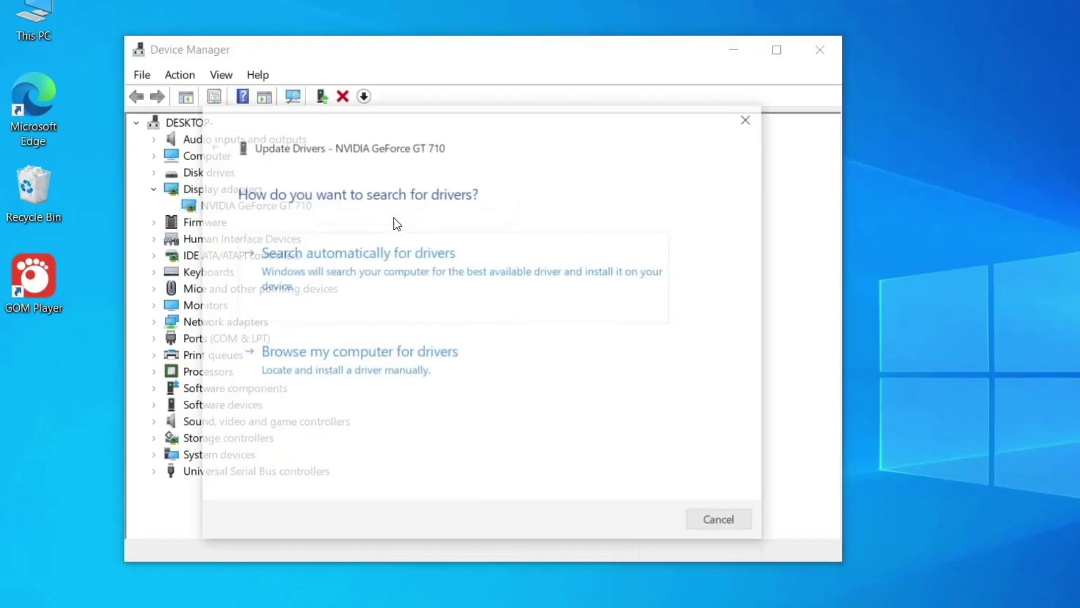
click(390, 265)
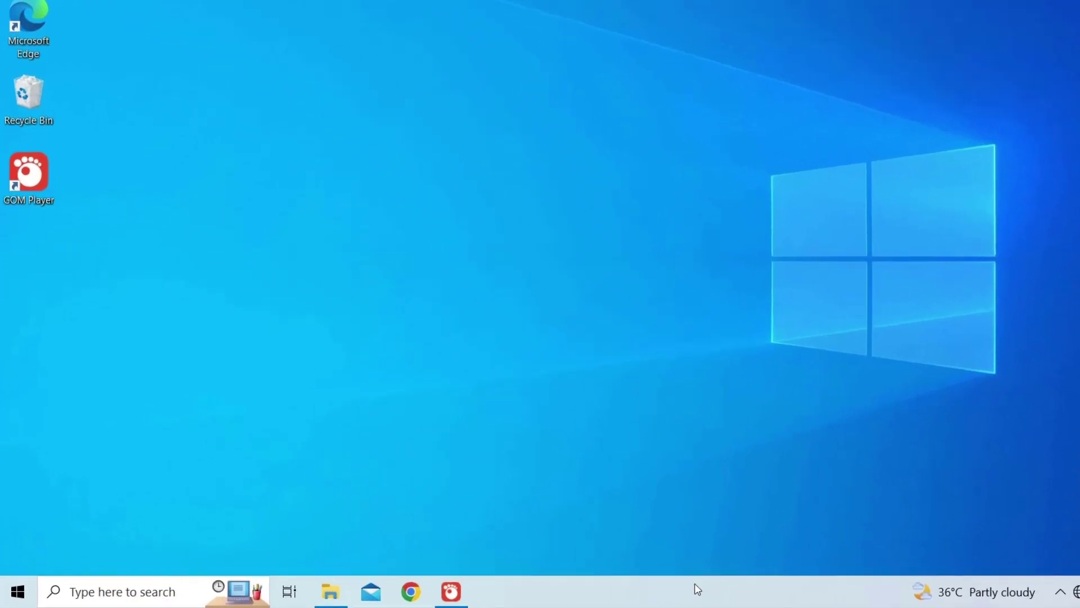
Open Control Panel and go through System and Security to the System About page
click(123, 591)
text(control panel)
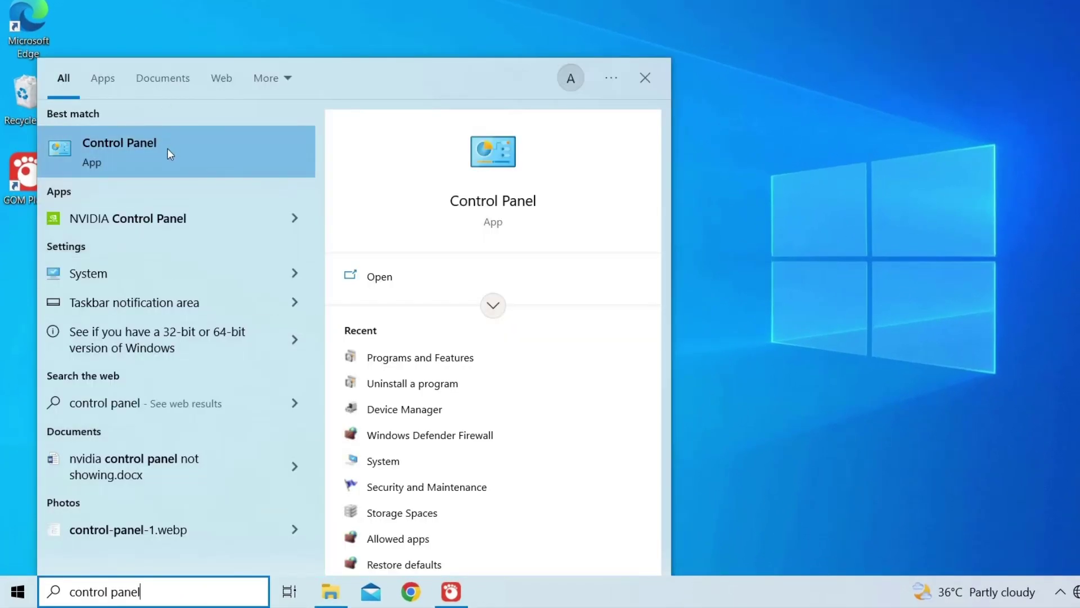
click(168, 163)
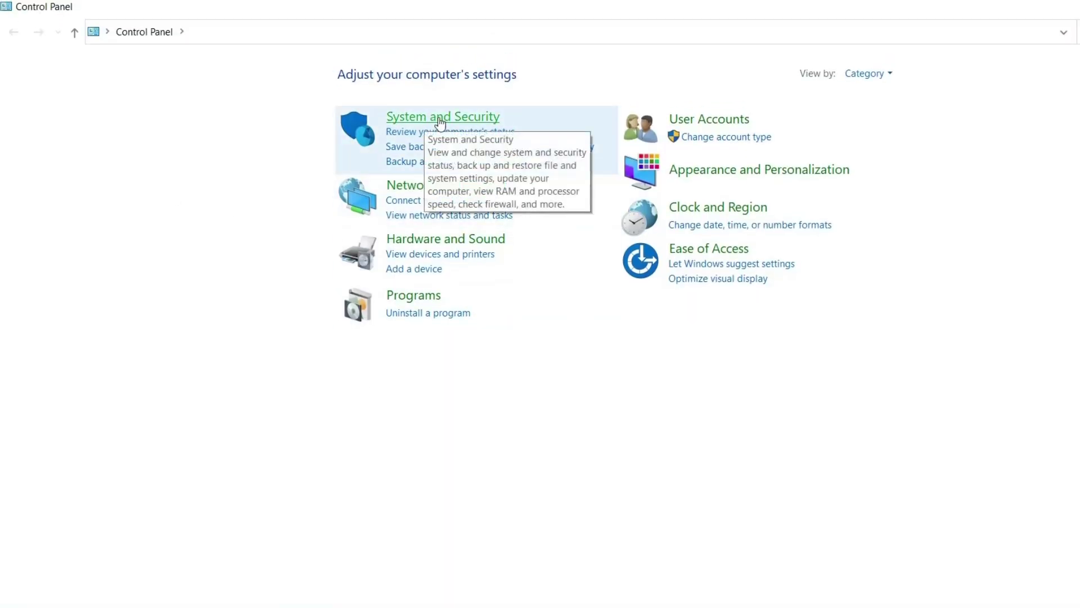
click(440, 120)
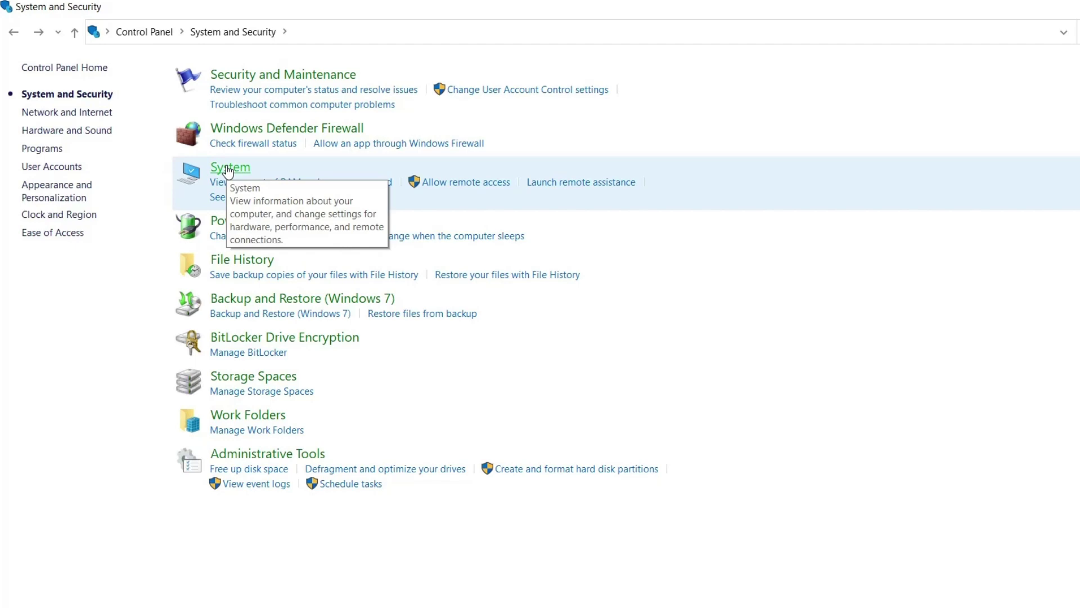
click(228, 172)
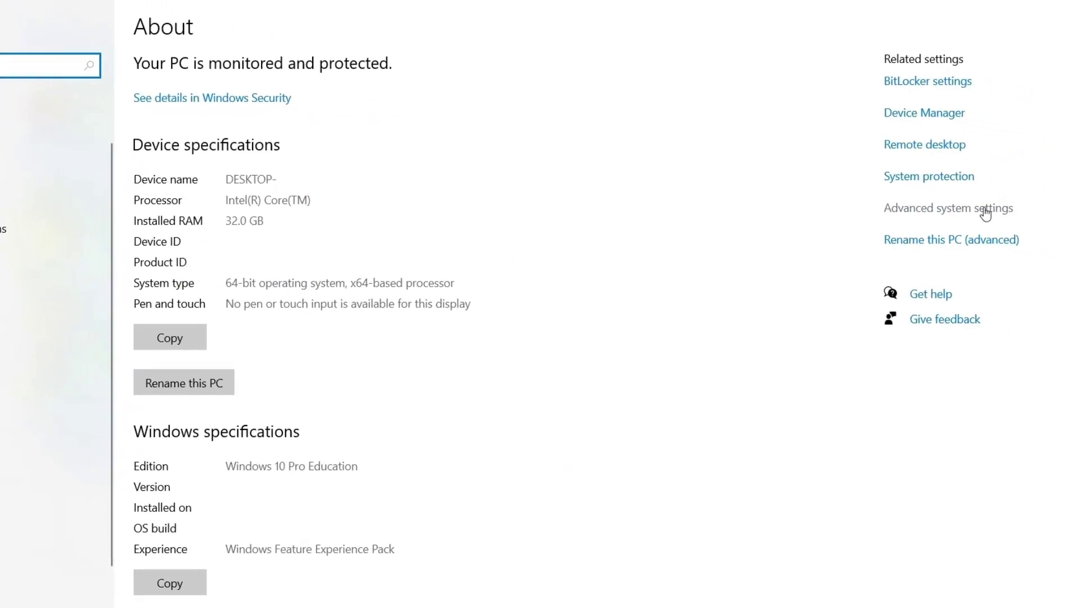
Turn on DEP for all programs except selected ones, leaving the exception list empty
click(985, 213)
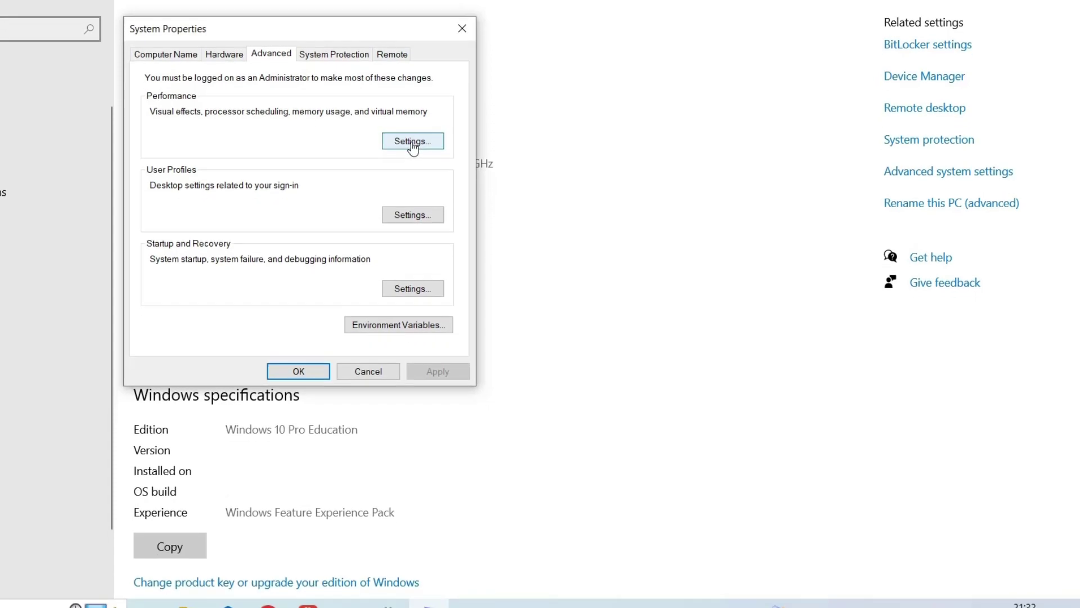
click(412, 178)
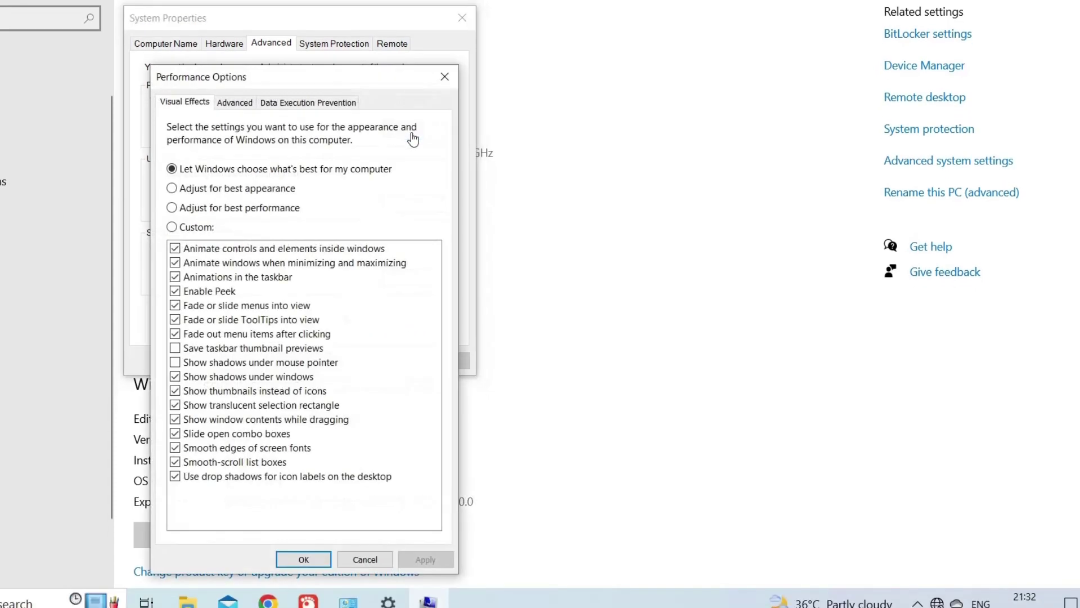
click(290, 108)
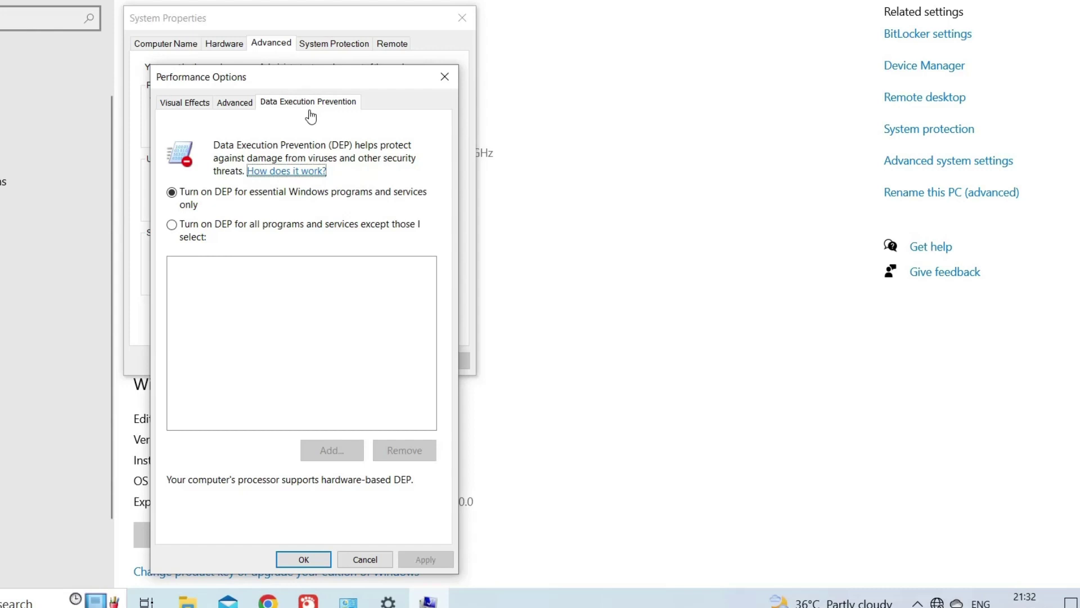
click(228, 236)
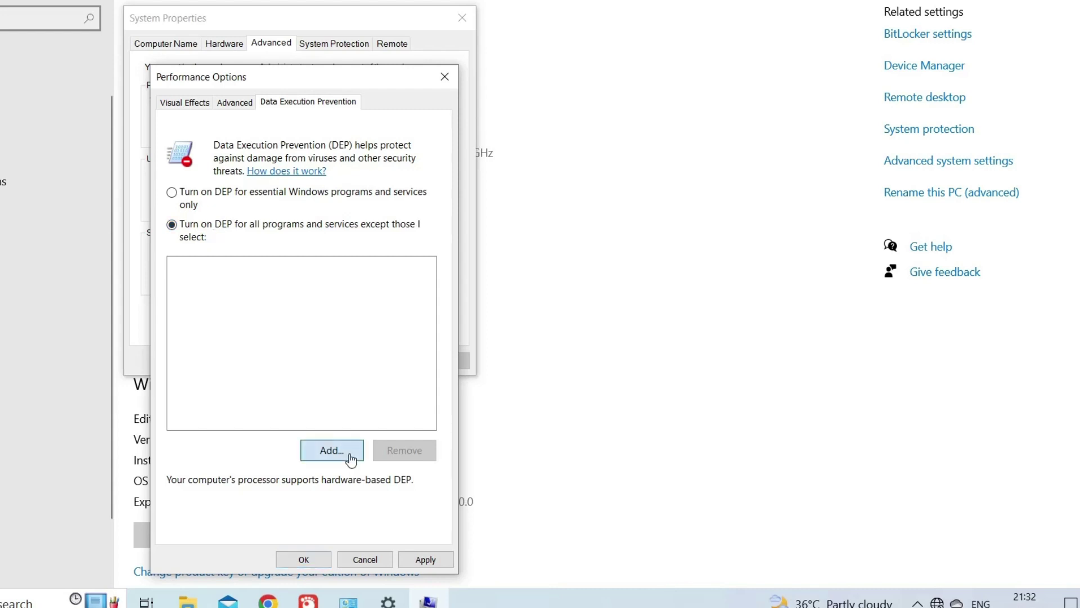
click(350, 457)
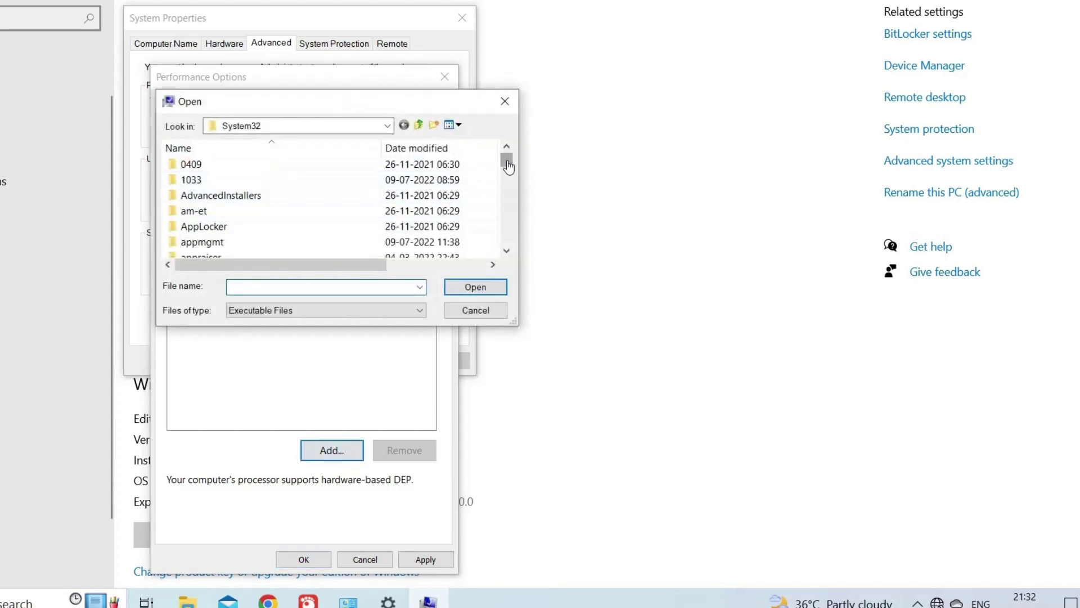
drag(508, 166, 259, 226)
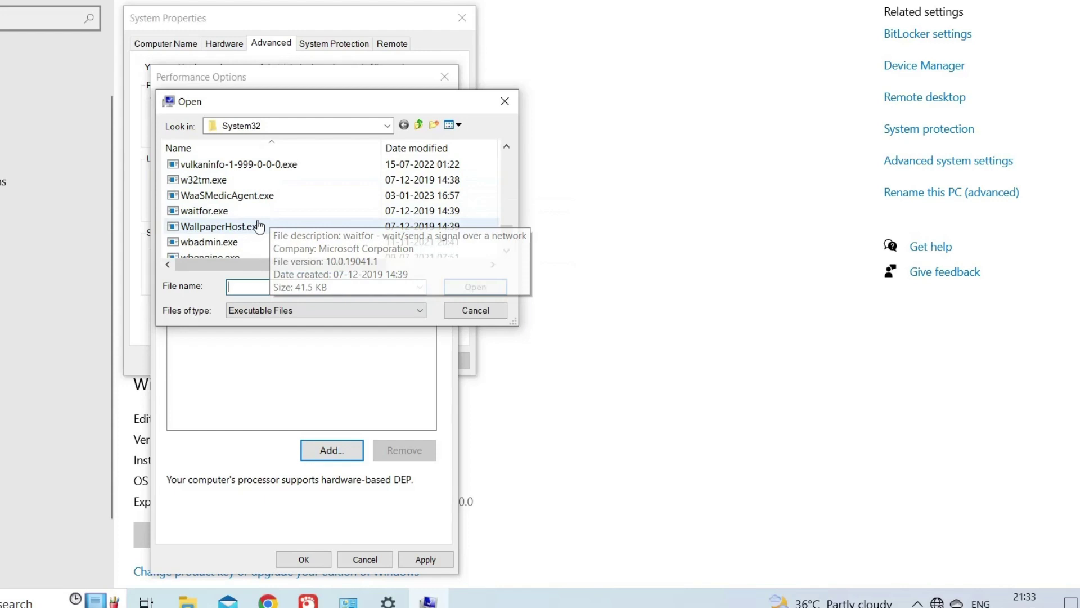
key(Escape)
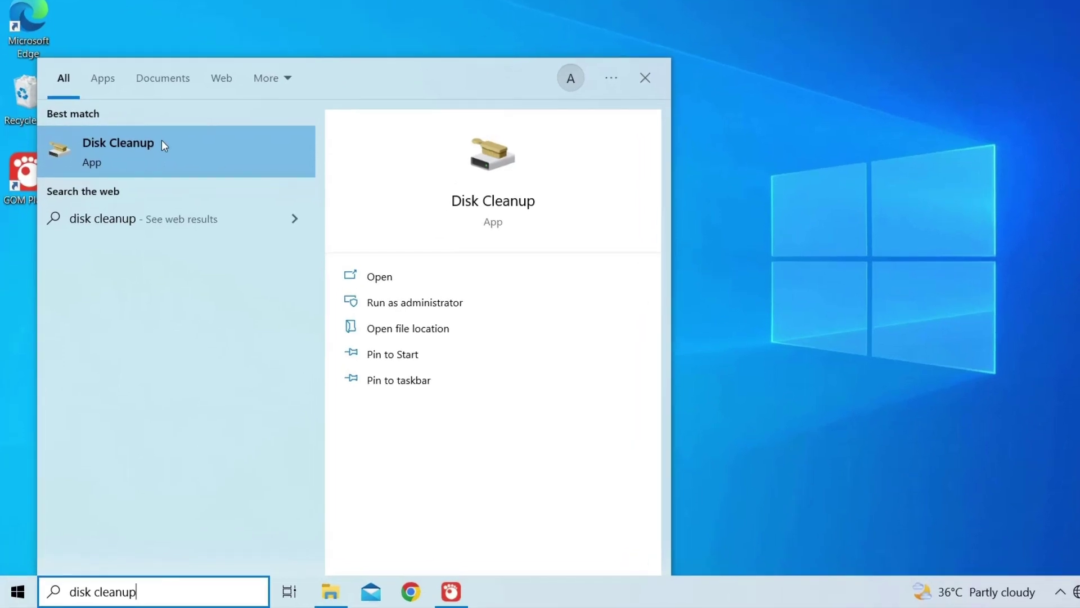
Run Disk Cleanup on drive C: to delete 99.4 MB of Temporary Internet Files
click(162, 142)
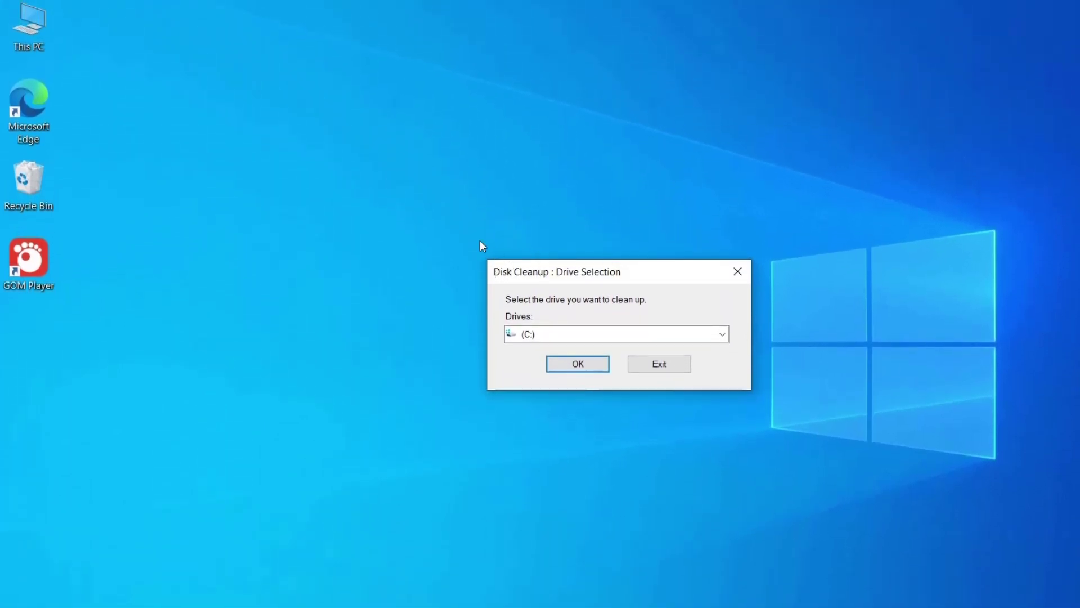
click(596, 363)
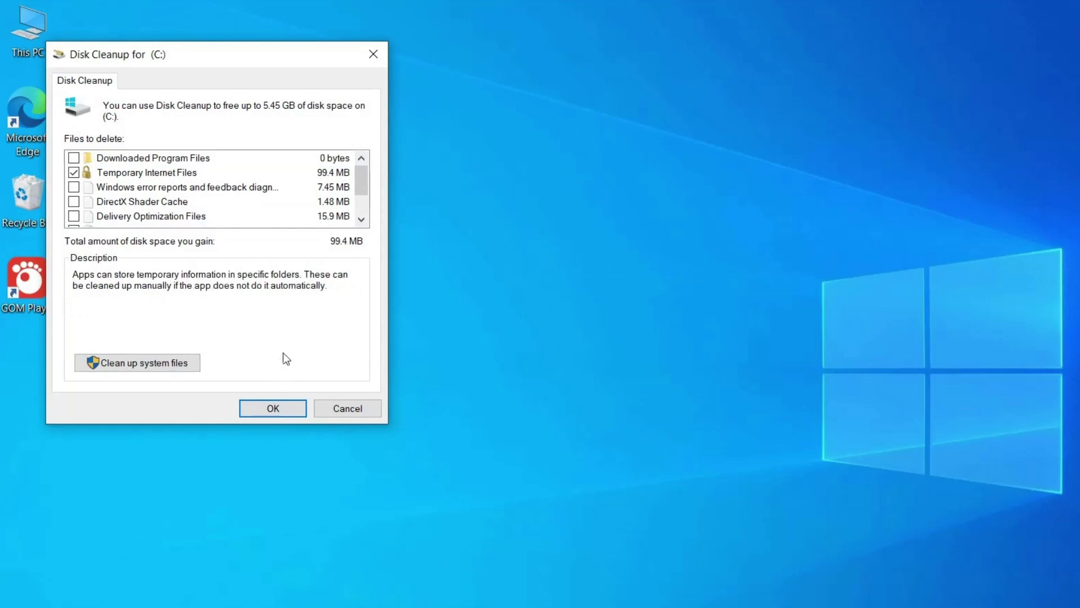
click(281, 403)
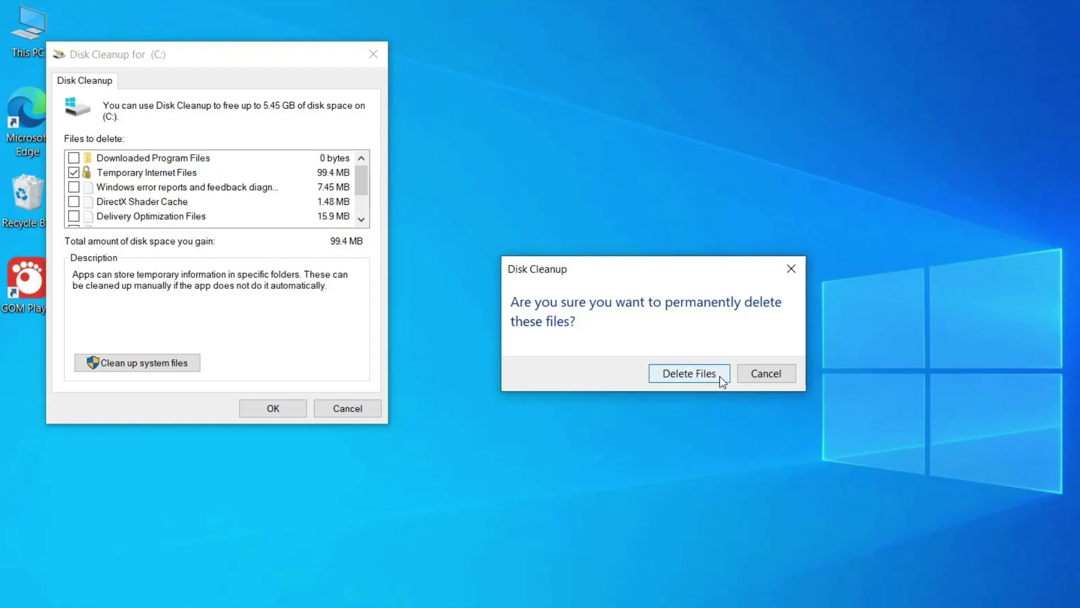
click(766, 373)
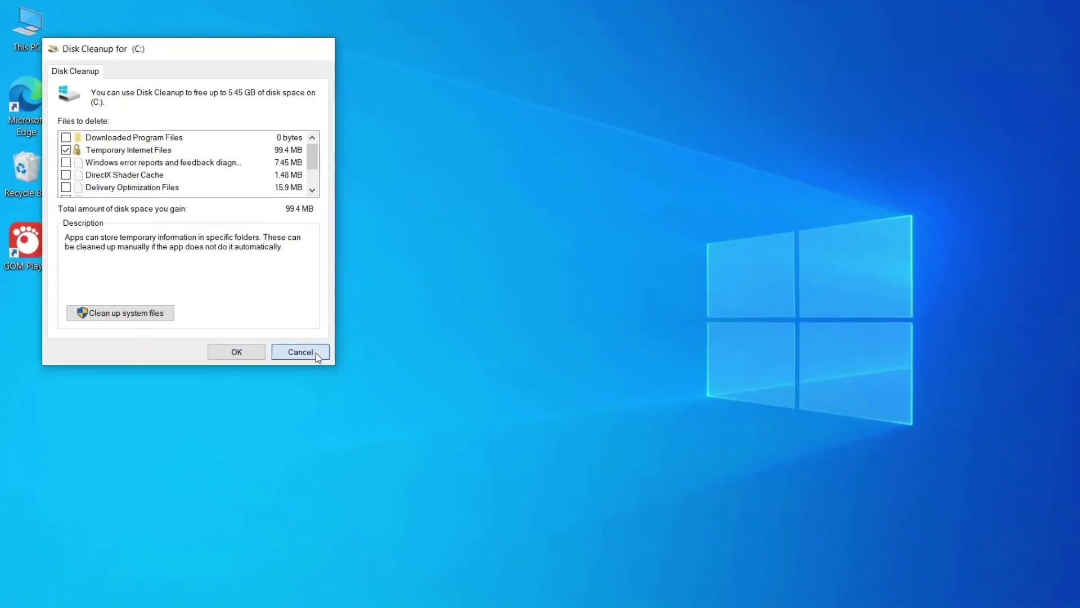
click(316, 353)
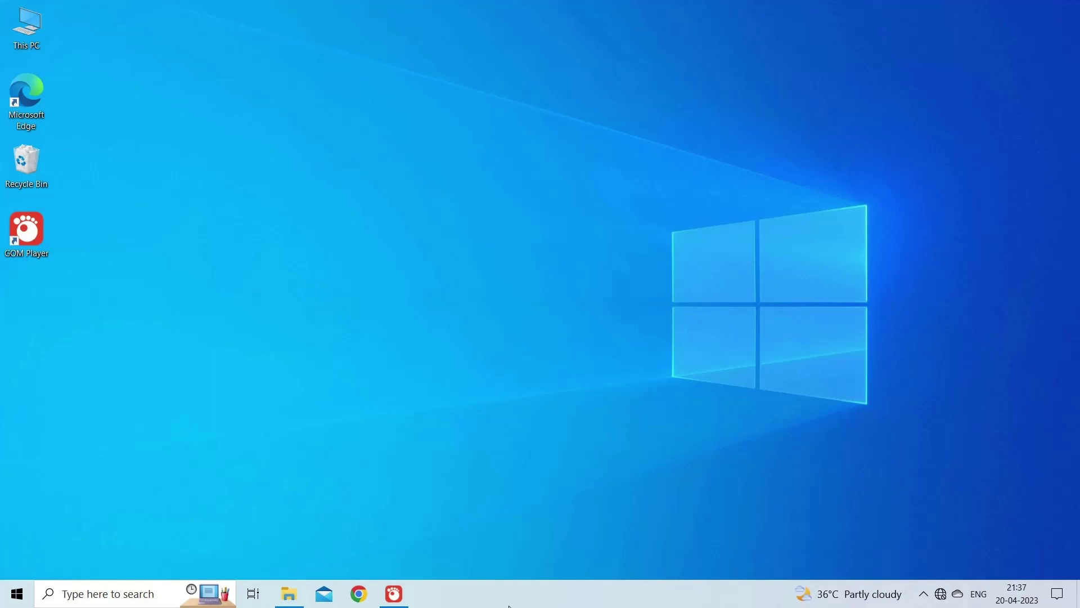
Open Programs and Features by running appwiz.cpl
key(super+r)
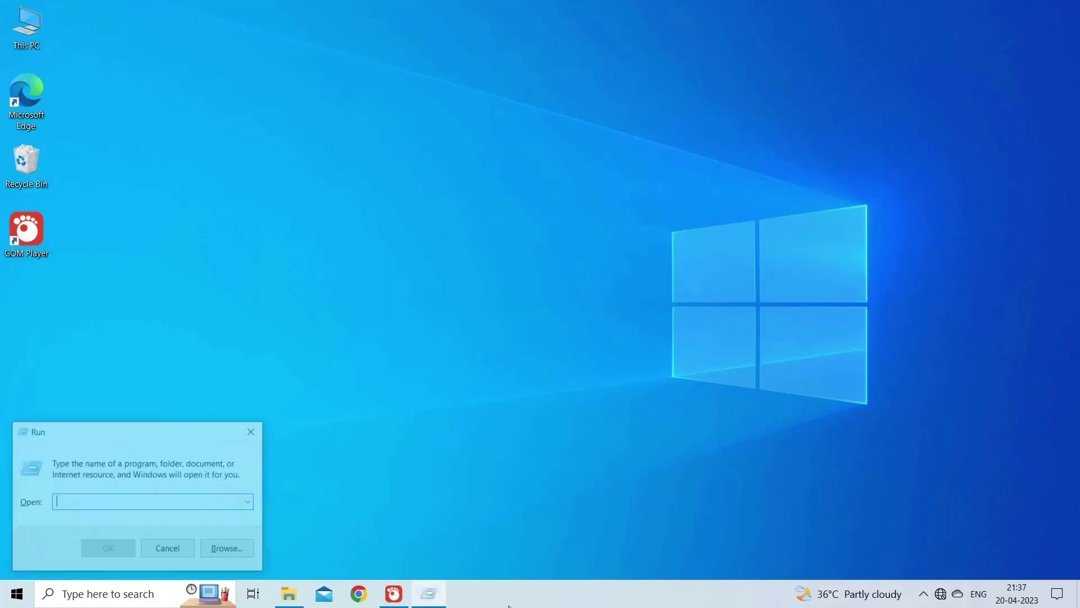
text(a)
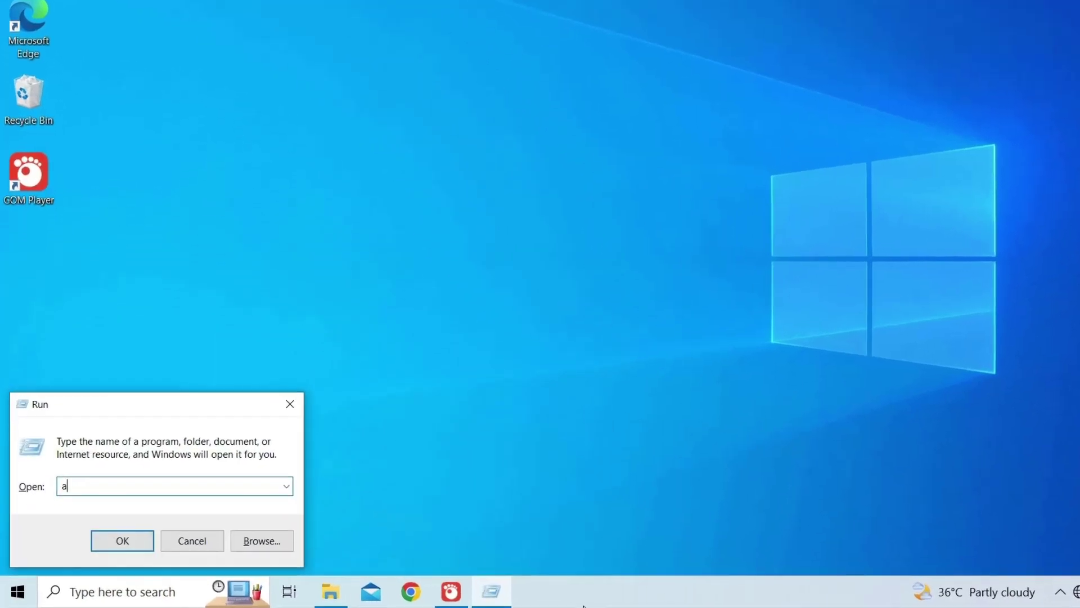
text(ppwiz.cpl)
key(Return)
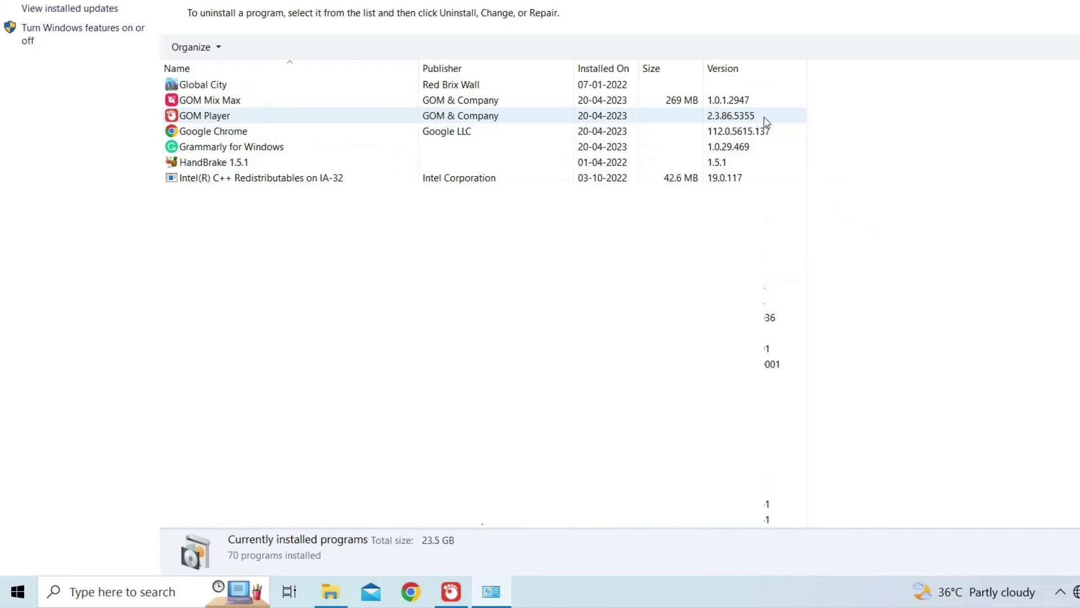
Uninstall GOM Player 2.3.86.5355
right_click(765, 120)
right_click(744, 120)
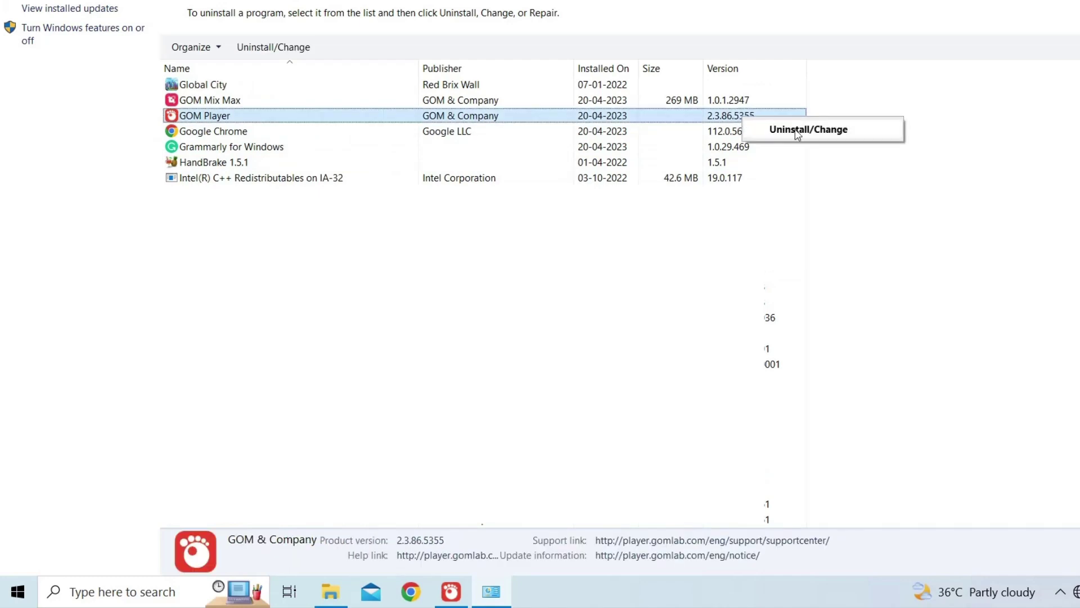
click(831, 130)
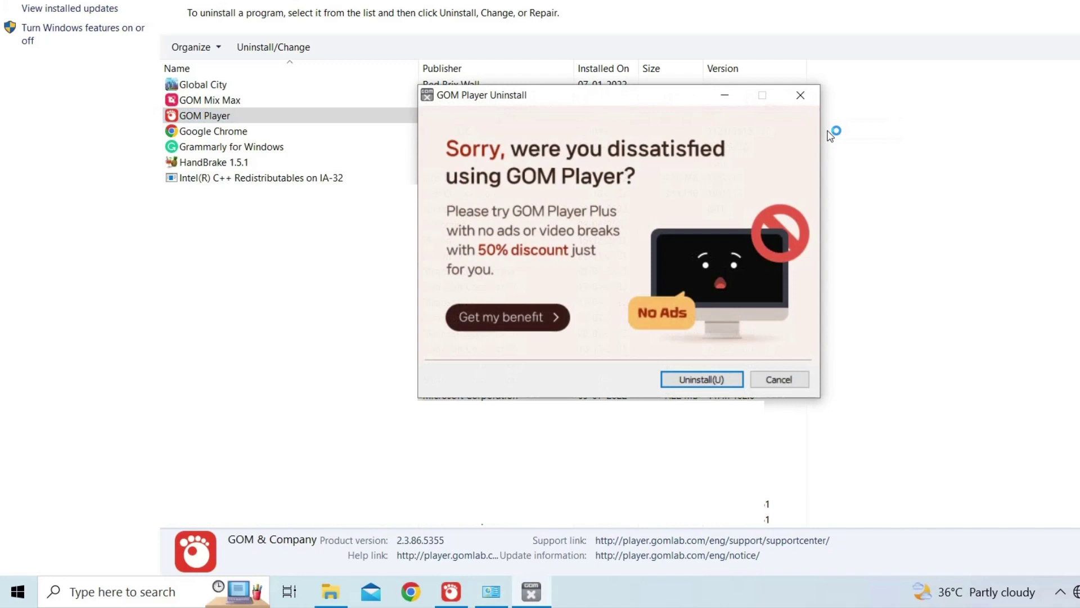
click(702, 379)
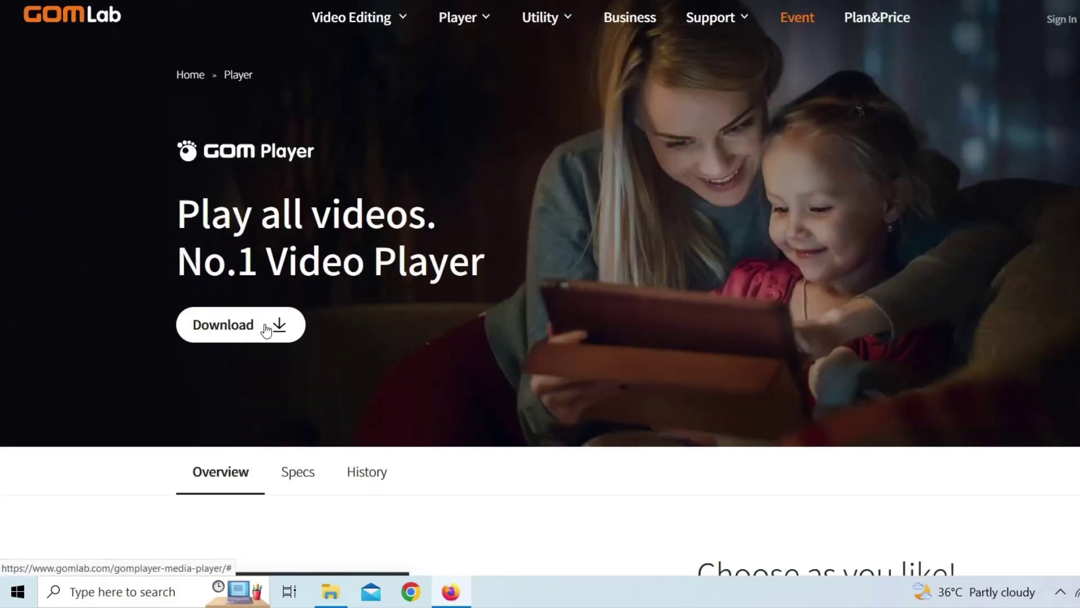
Download the Windows GOM Player installer from GOMLab and install it in English
click(265, 330)
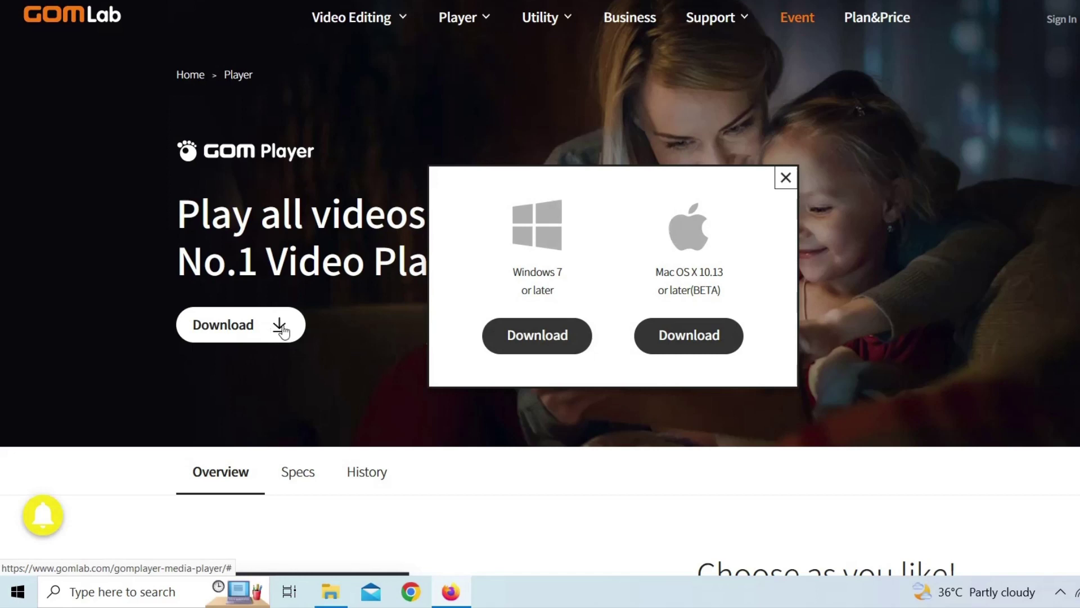
click(537, 336)
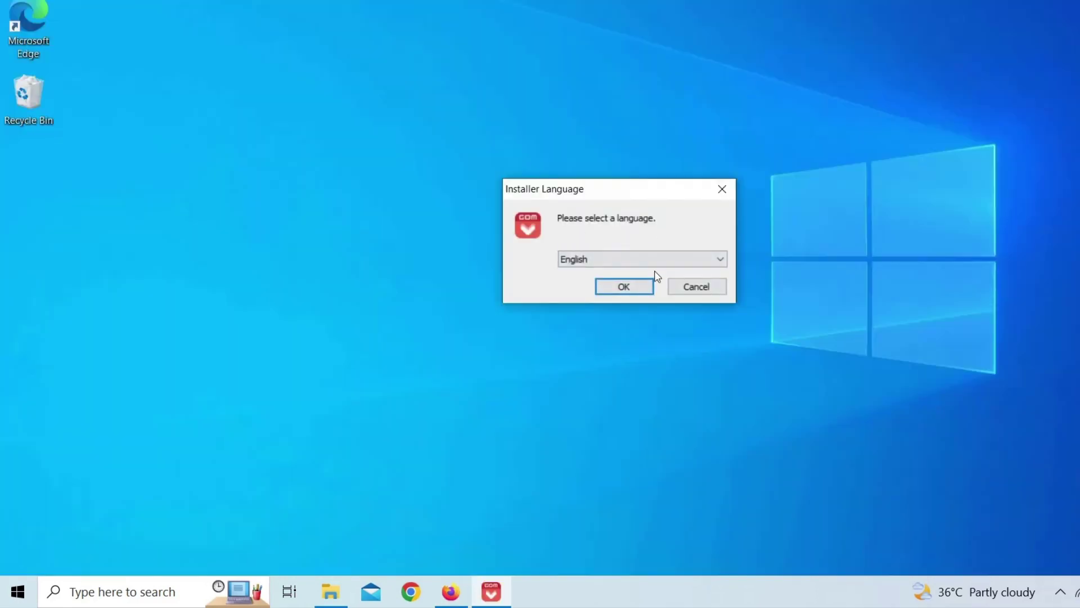
click(623, 287)
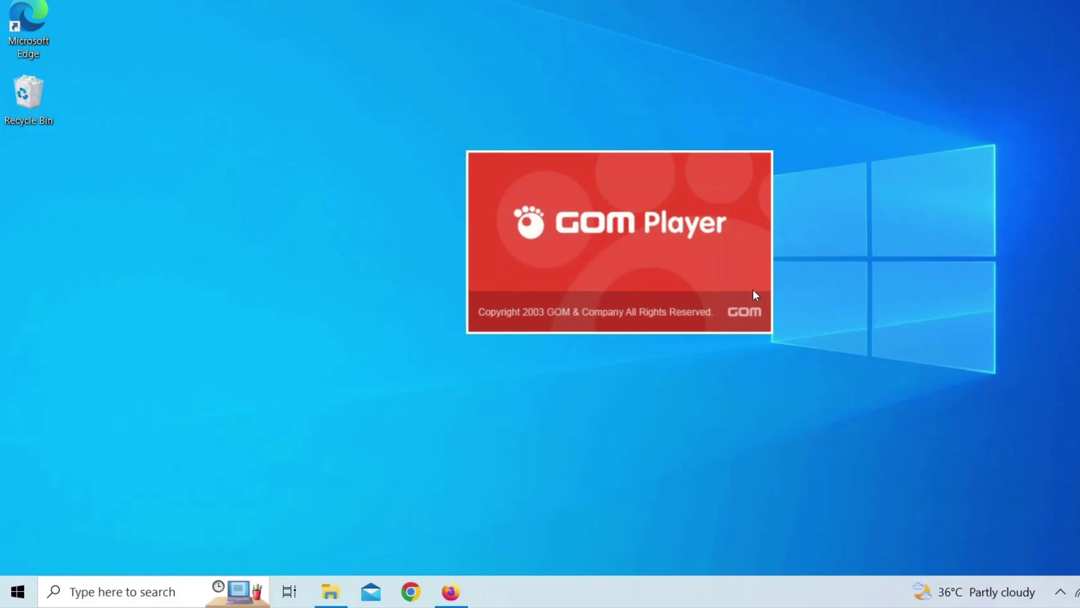
click(698, 393)
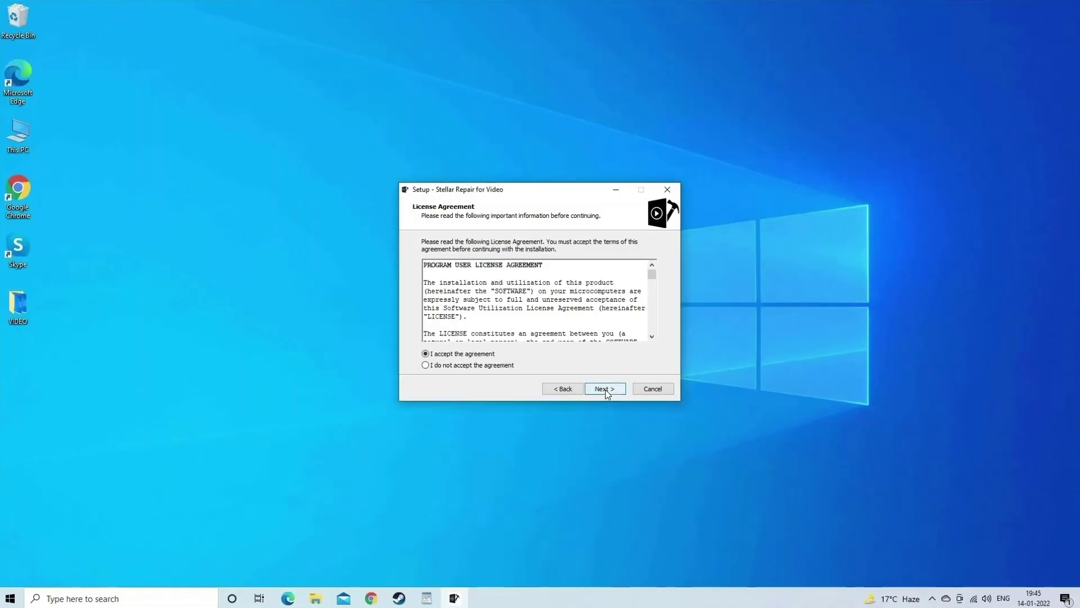
Install Stellar Repair for Video with default folders and the desktop icon option
click(608, 392)
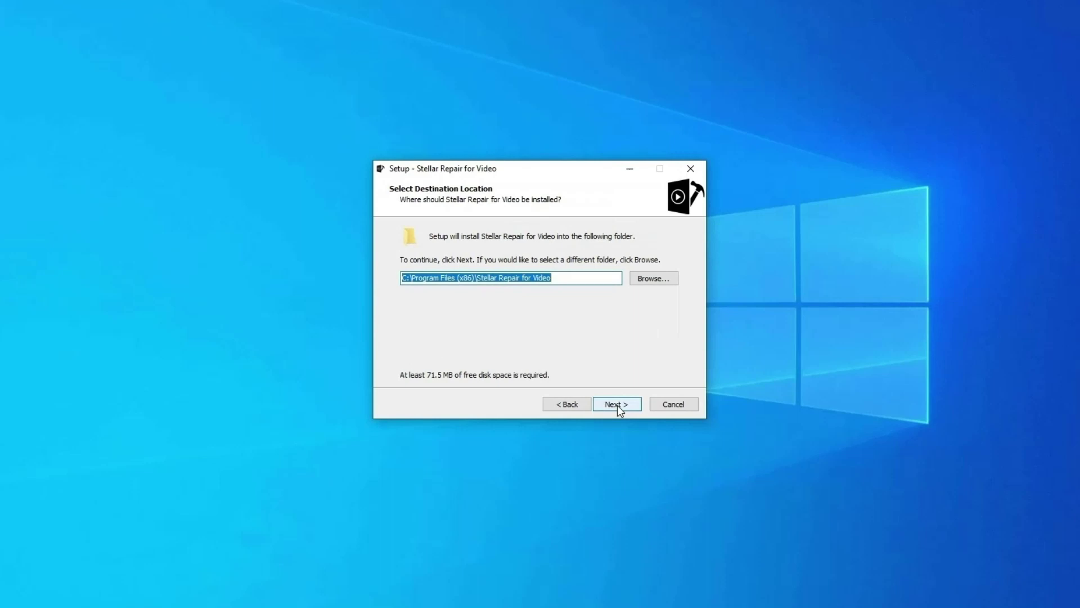
click(617, 405)
click(617, 405)
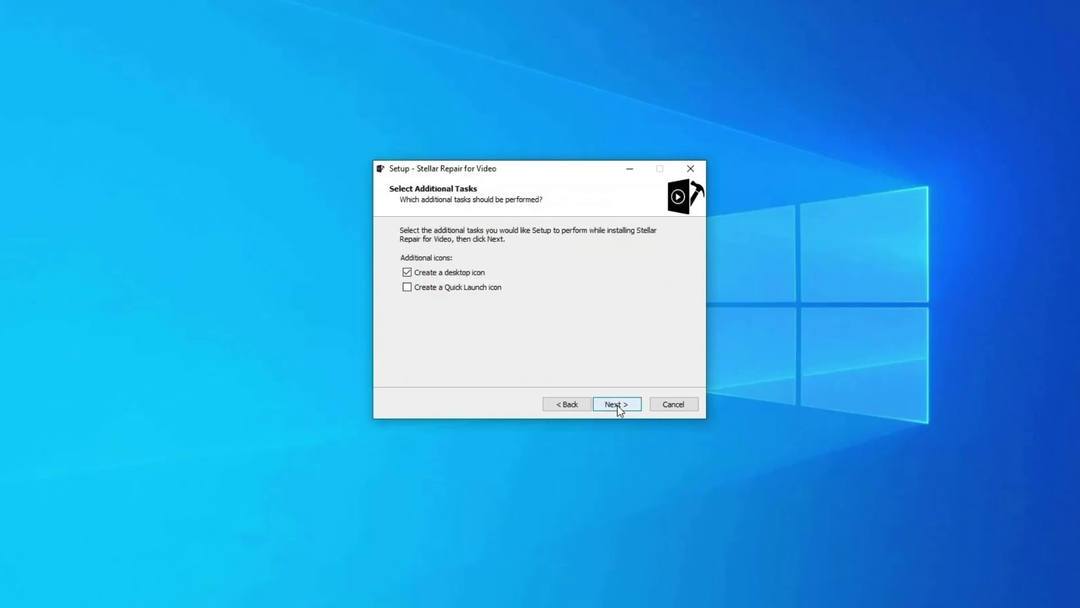
click(616, 405)
click(617, 405)
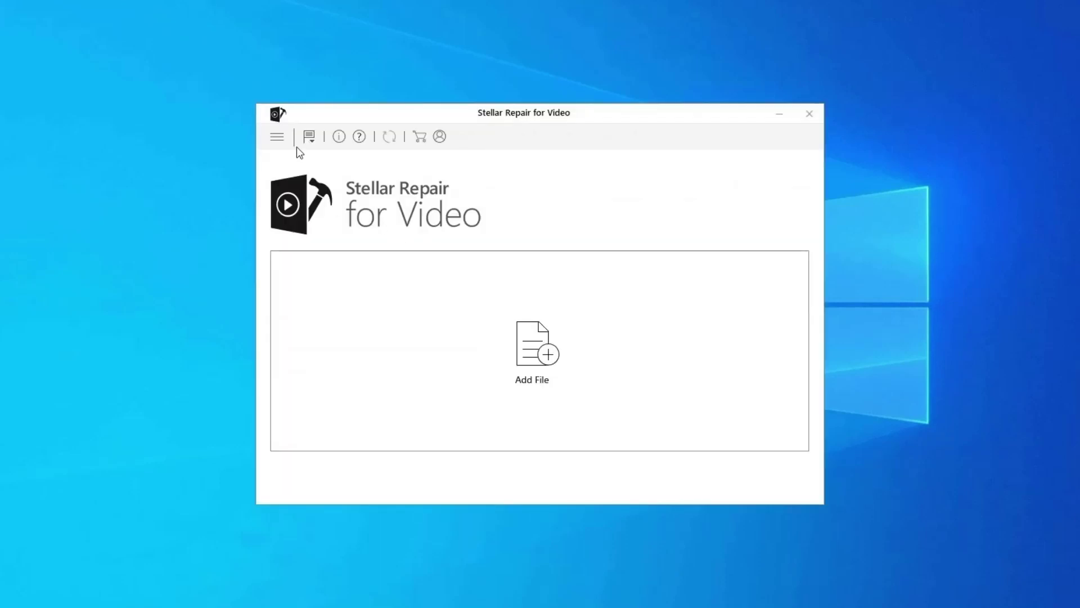
Add WINDOW.AVI from the VIDEO folder and repair it until its status shows Completed
click(545, 346)
double_click(442, 235)
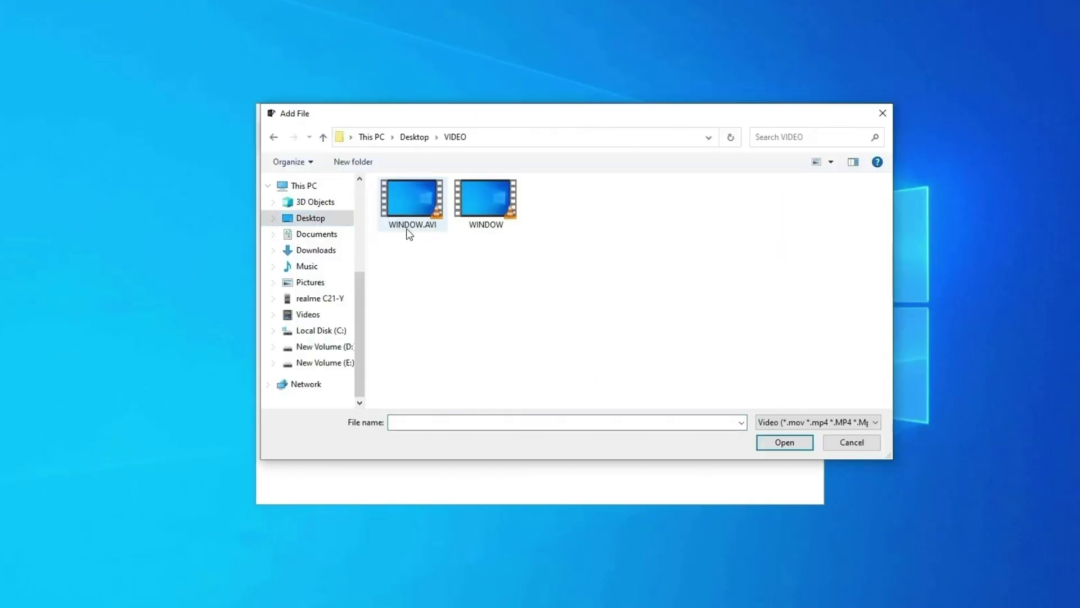
double_click(413, 225)
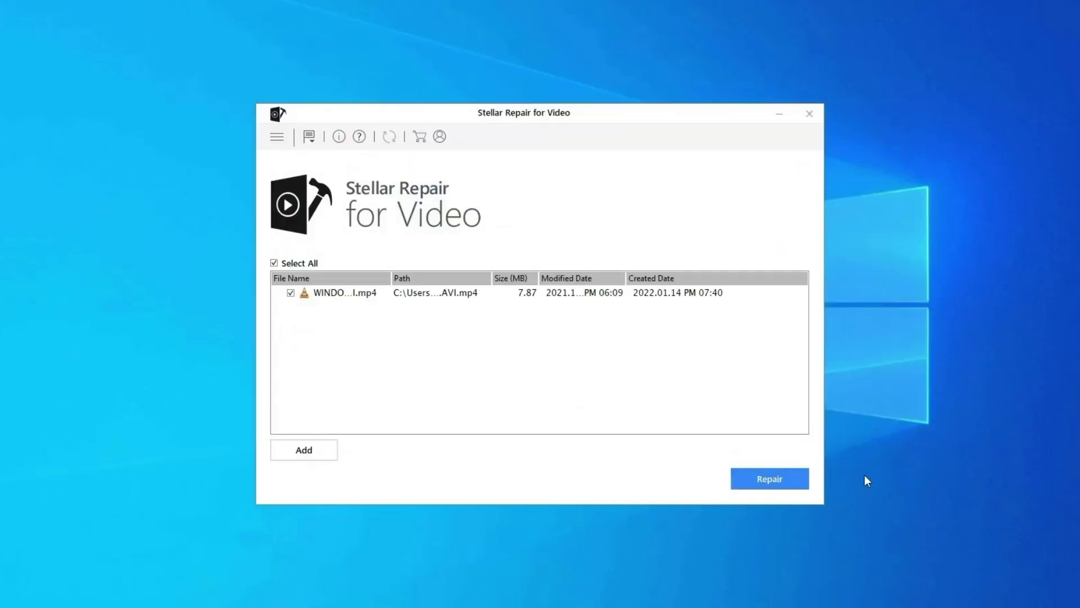
click(768, 481)
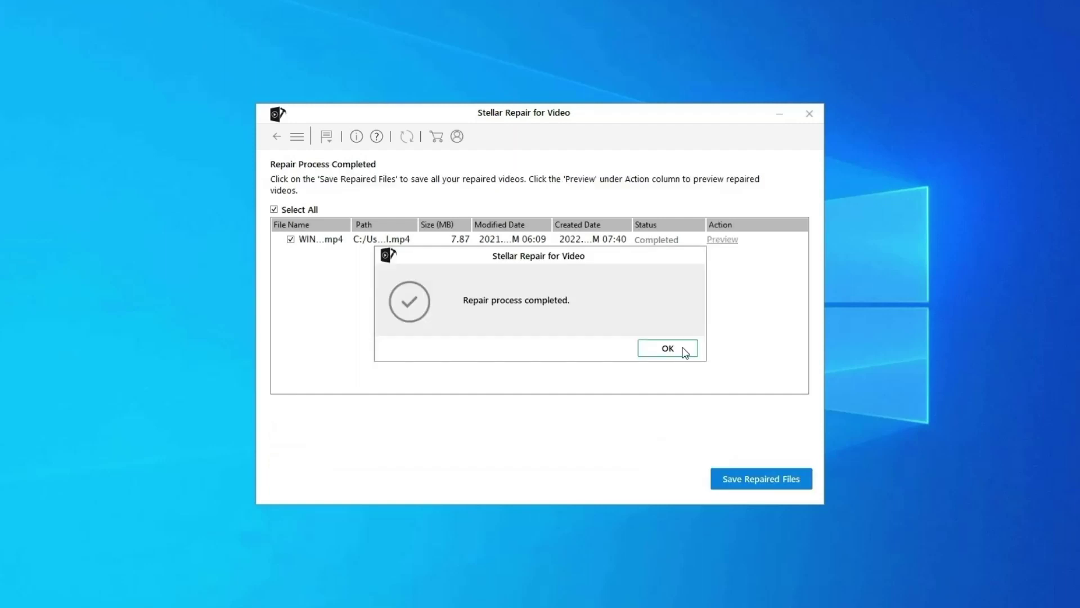
click(685, 352)
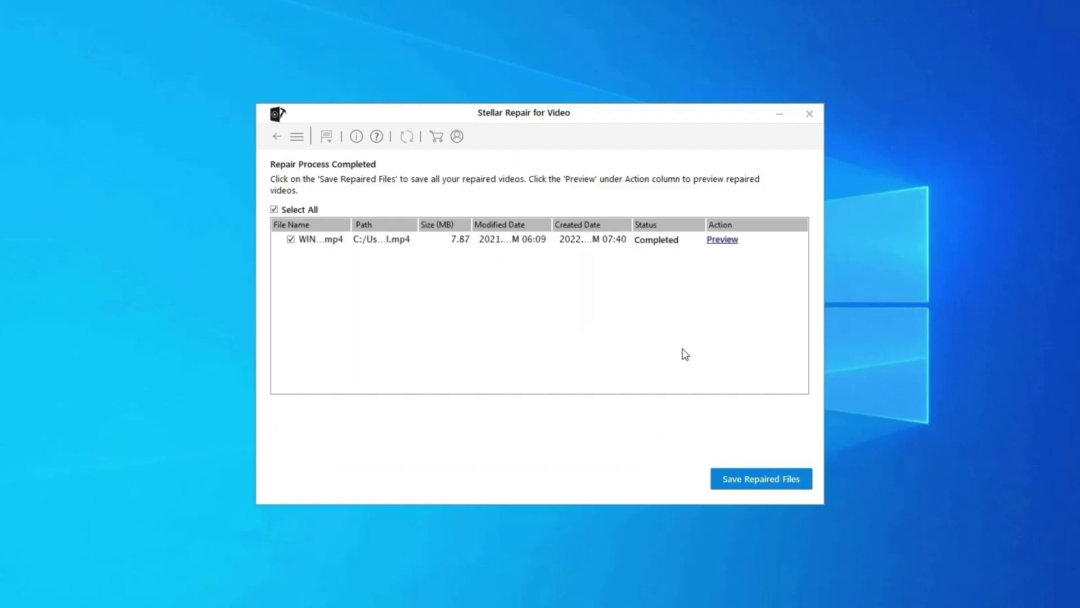